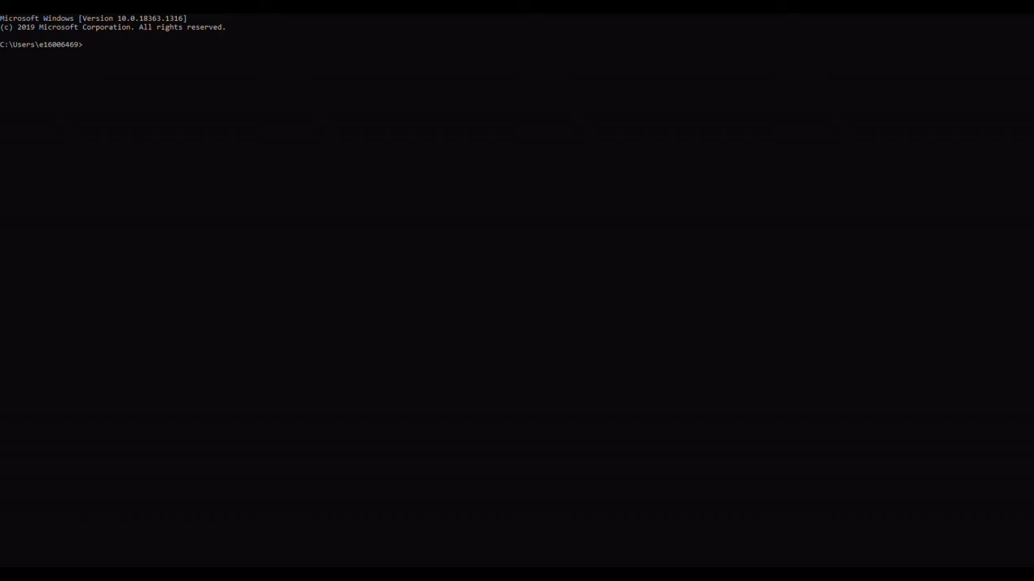
Step: Enter the cd command to move toward the C:\Data\MtStHelens data folder
type("cd C:\\Data")
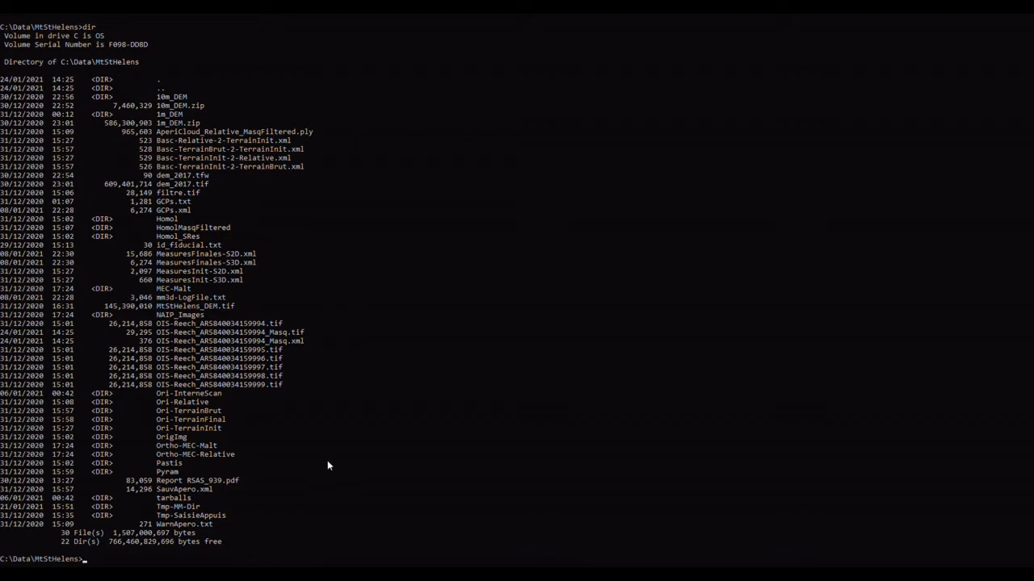
Step: Run mm3d SaisieMasqQT on the auto-completed image OIS-Reech_ARS840034159994.tif
type("mm3d SaisieMasqQT \"OIS")
key("Tab")
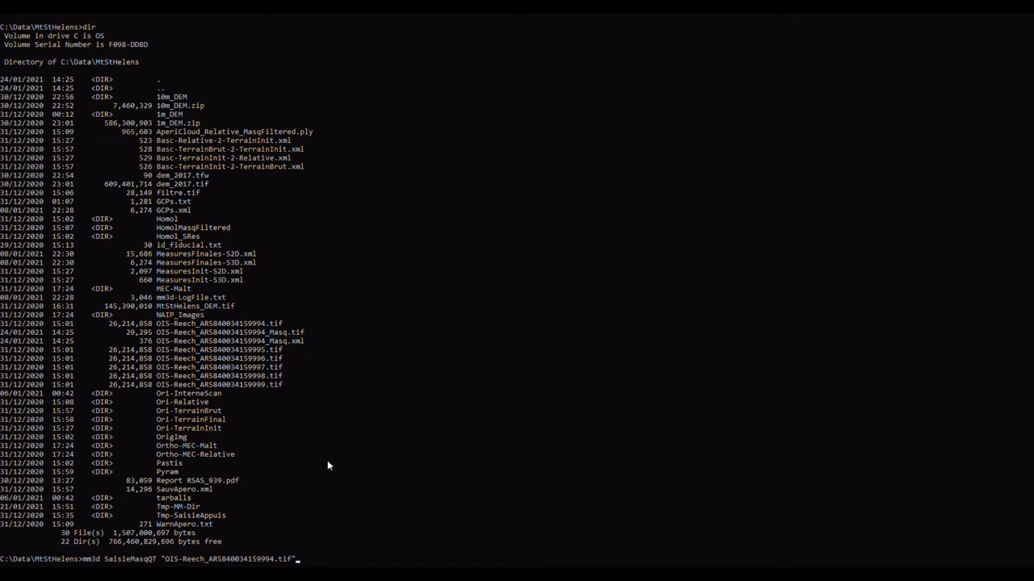
key("Return")
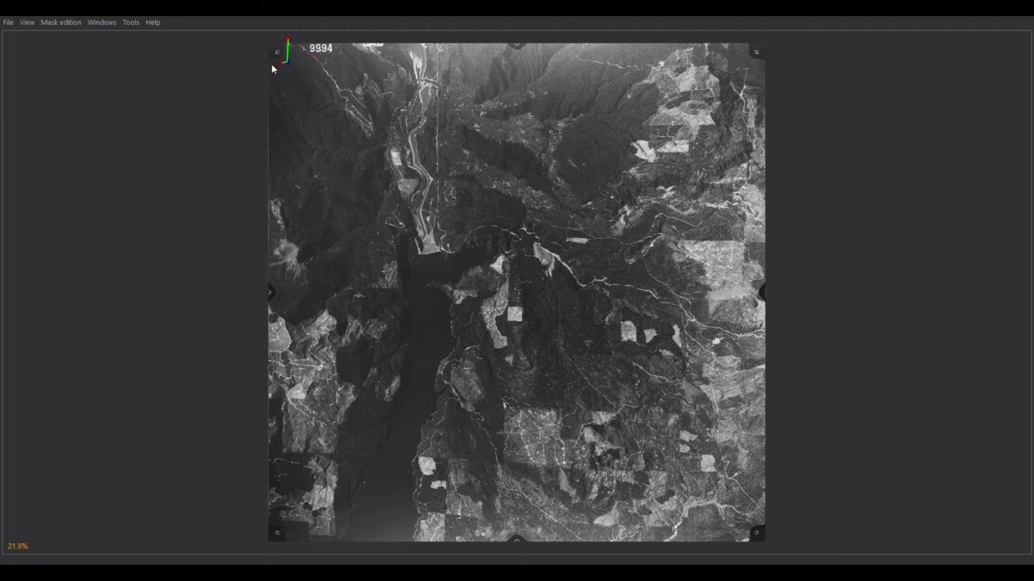
Step: Trace the mask down the left edge, notching around the left and bottom-left fiducial marks
left_click(259, 66)
left_click(260, 276)
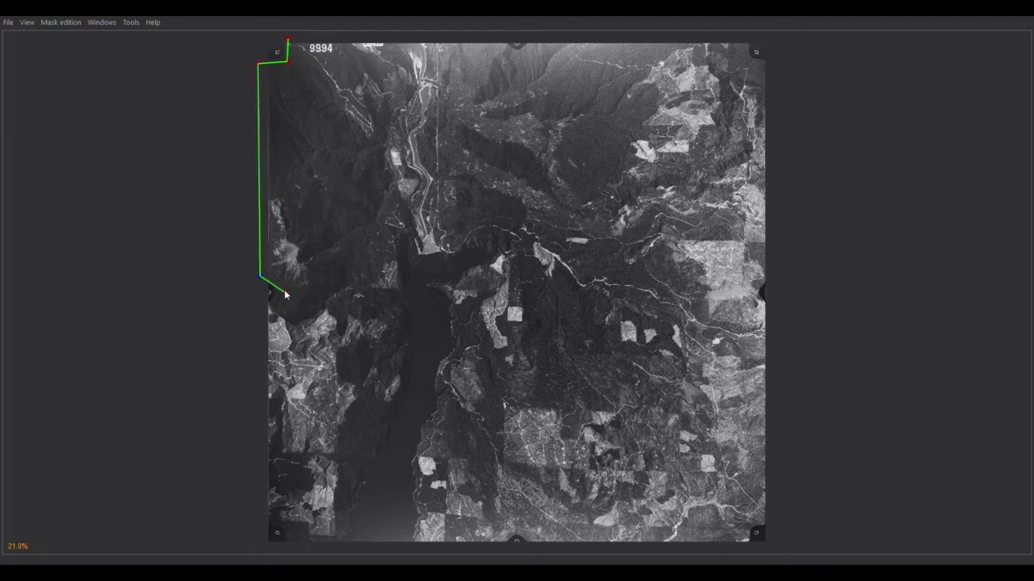
left_click(283, 288)
left_click(283, 306)
left_click(267, 318)
left_click(262, 521)
left_click(293, 524)
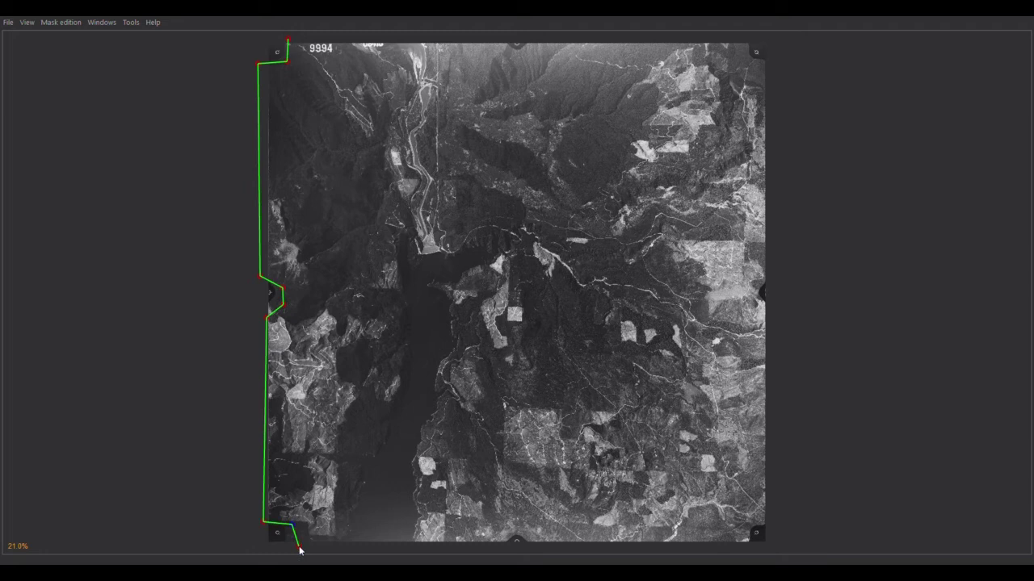
left_click(299, 547)
Step: Continue along the bottom edge, notching around the bottom-centre and bottom-right fiducial marks
left_click(502, 547)
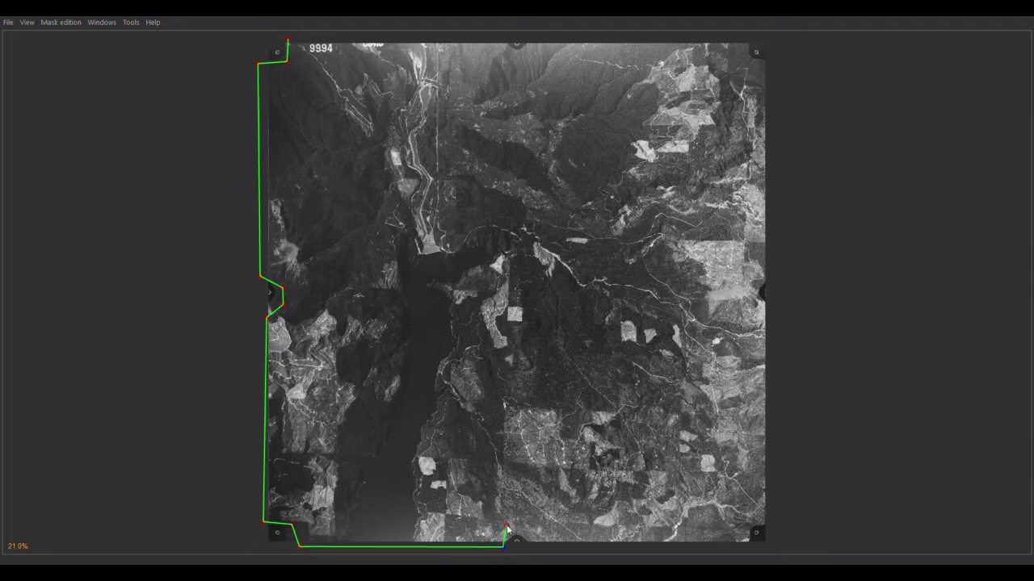
left_click(506, 526)
left_click(524, 527)
left_click(543, 547)
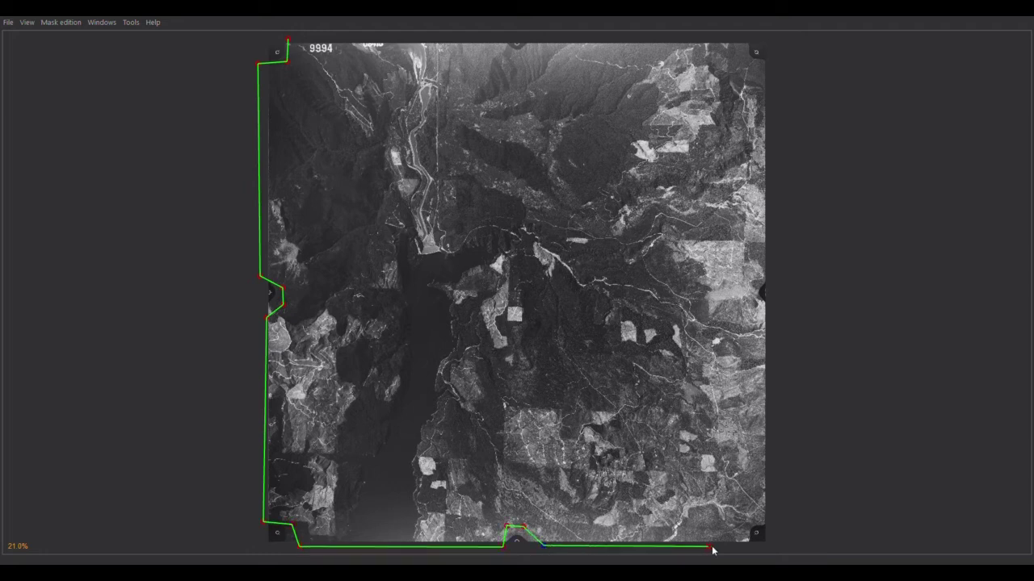
left_click(741, 546)
left_click(744, 520)
left_click(779, 517)
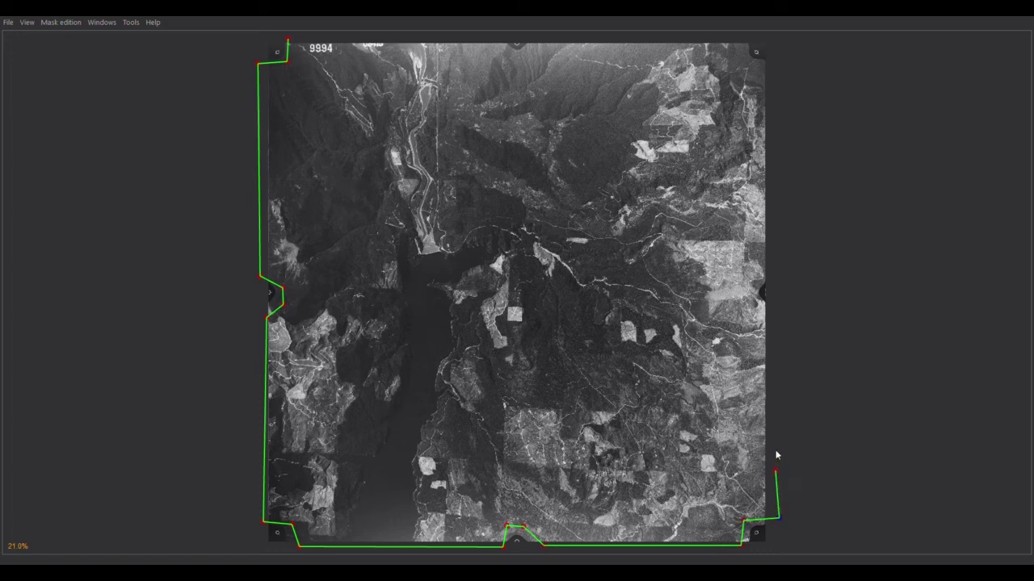
Step: Trace up the right edge, cutting around the right-side and top-right fiducial marks
left_click(774, 308)
left_click(755, 304)
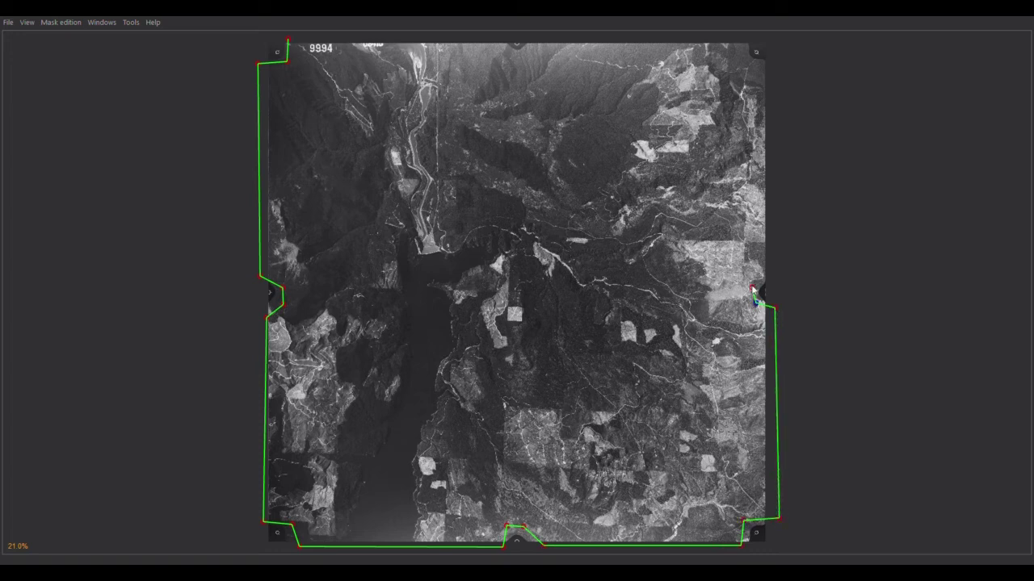
left_click(752, 285)
left_click(761, 277)
left_click(776, 268)
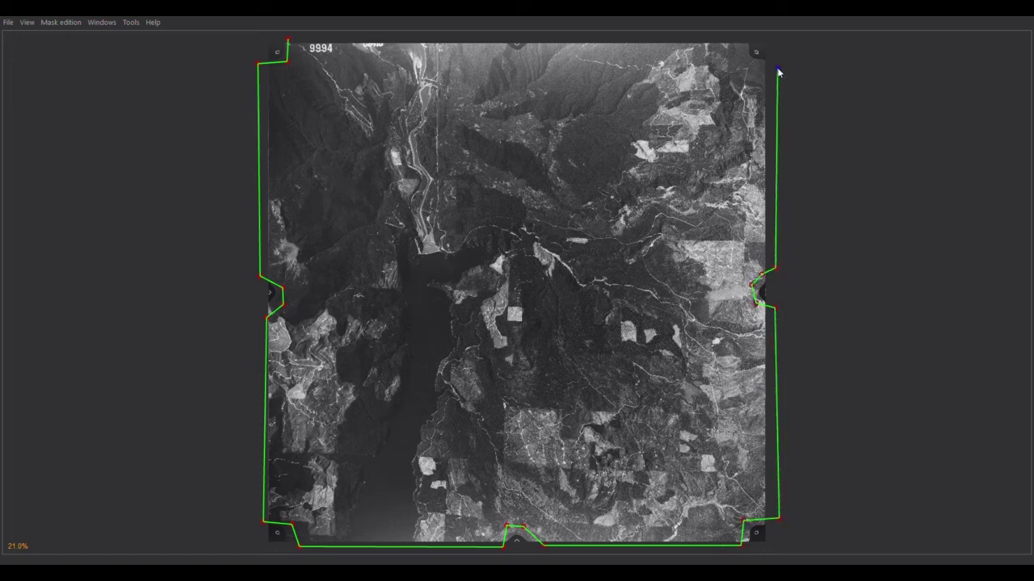
left_click(773, 65)
left_click(746, 62)
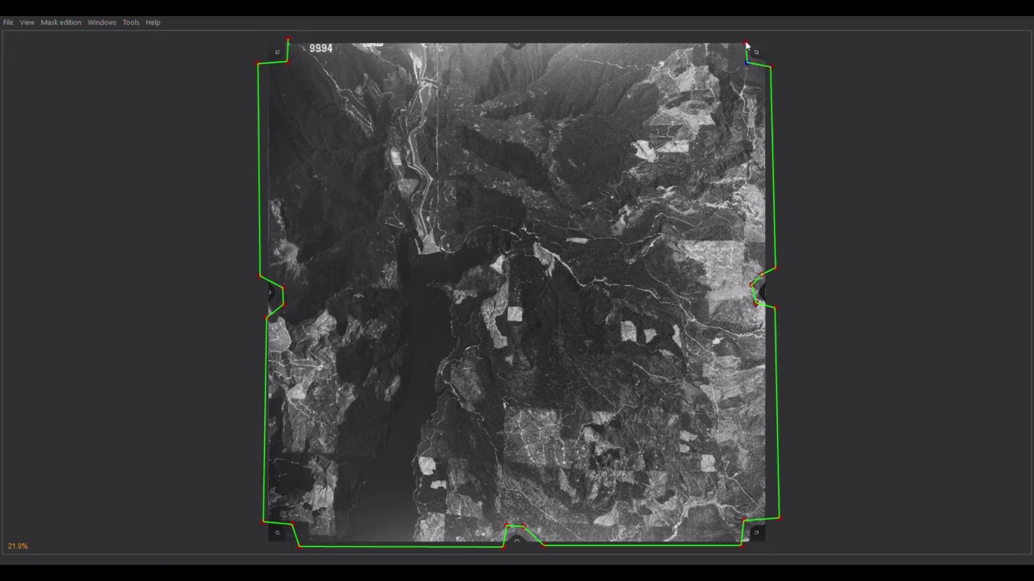
left_click(745, 38)
Step: Run along the top edge, notching around the top-centre mark and beneath the number label
left_click(532, 34)
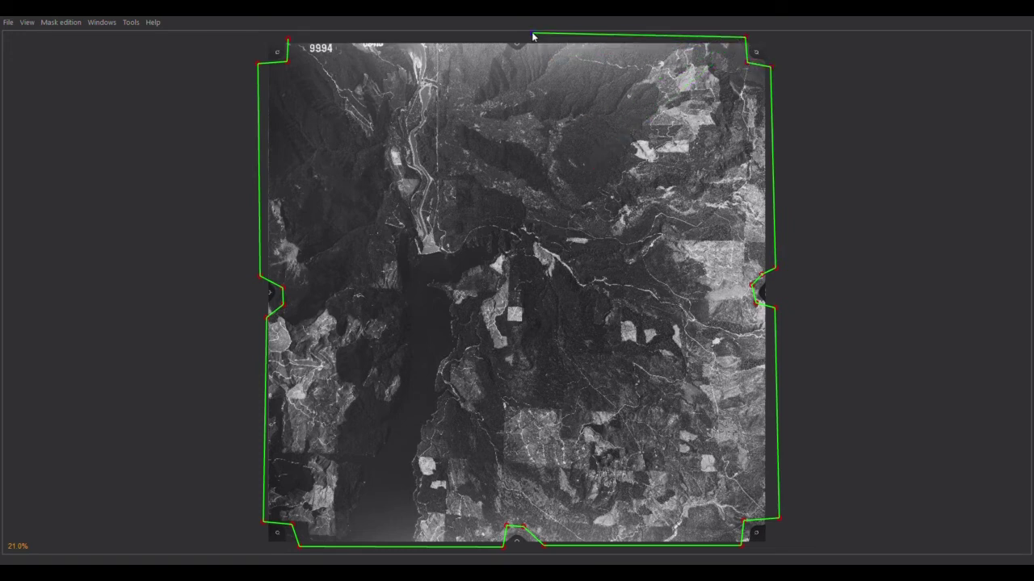
left_click(534, 53)
left_click(507, 55)
left_click(498, 47)
left_click(493, 35)
left_click(396, 35)
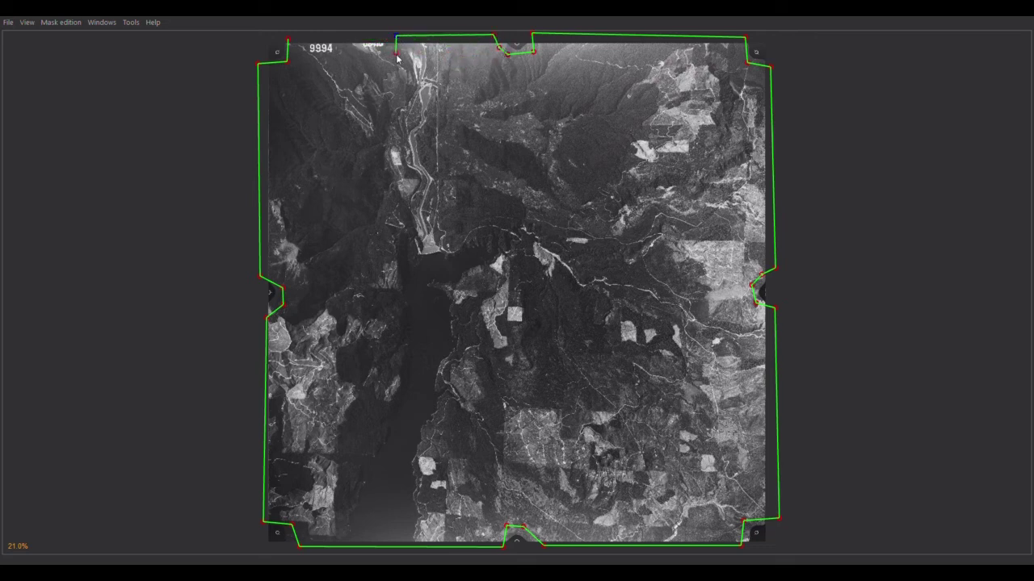
left_click(397, 58)
left_click(305, 55)
left_click(306, 37)
Step: Close the mask polygon near the top-left corner with a right-click
right_click(297, 46)
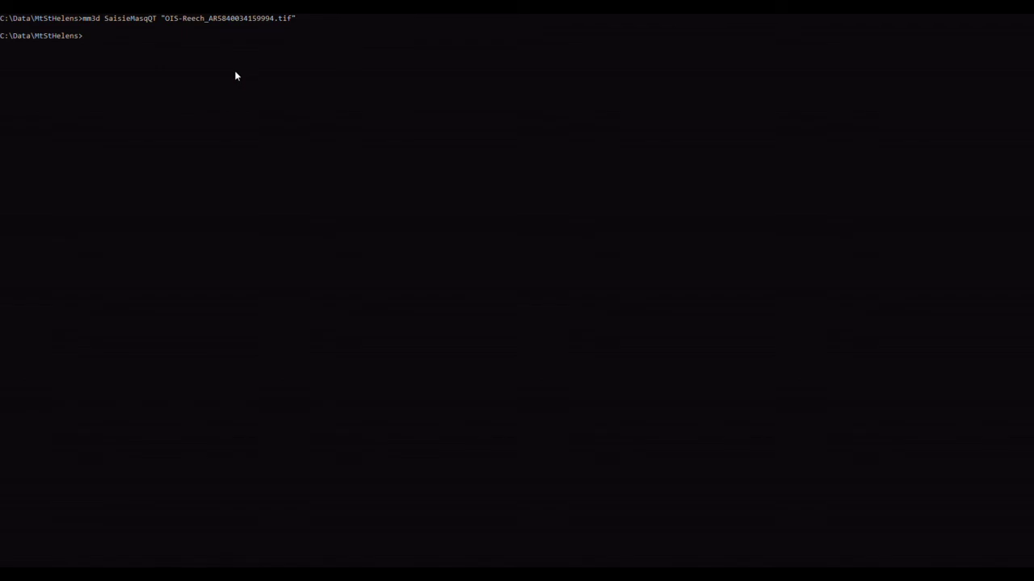
type("dir")
key("Return")
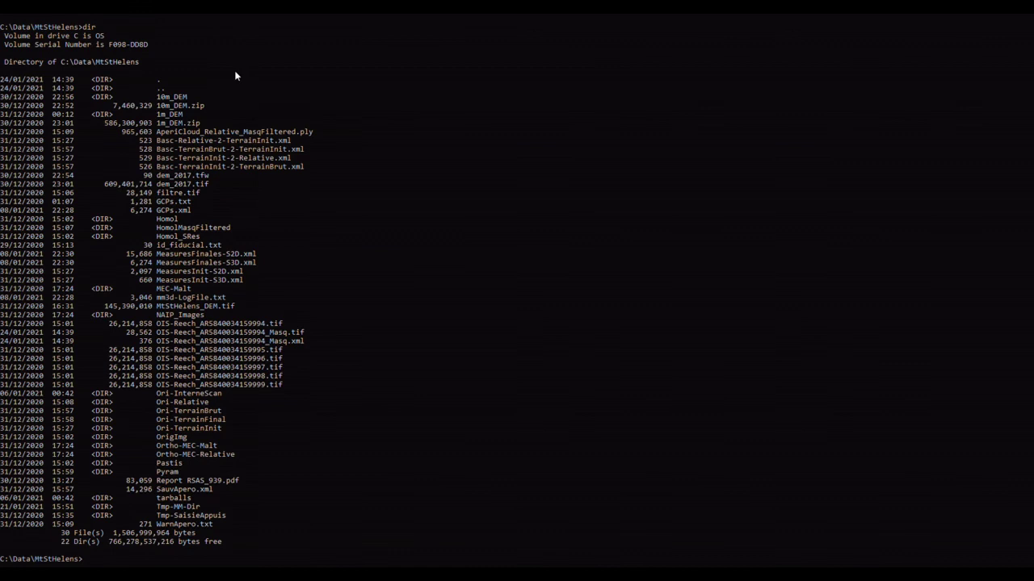
left_click_drag(155, 332, 257, 338)
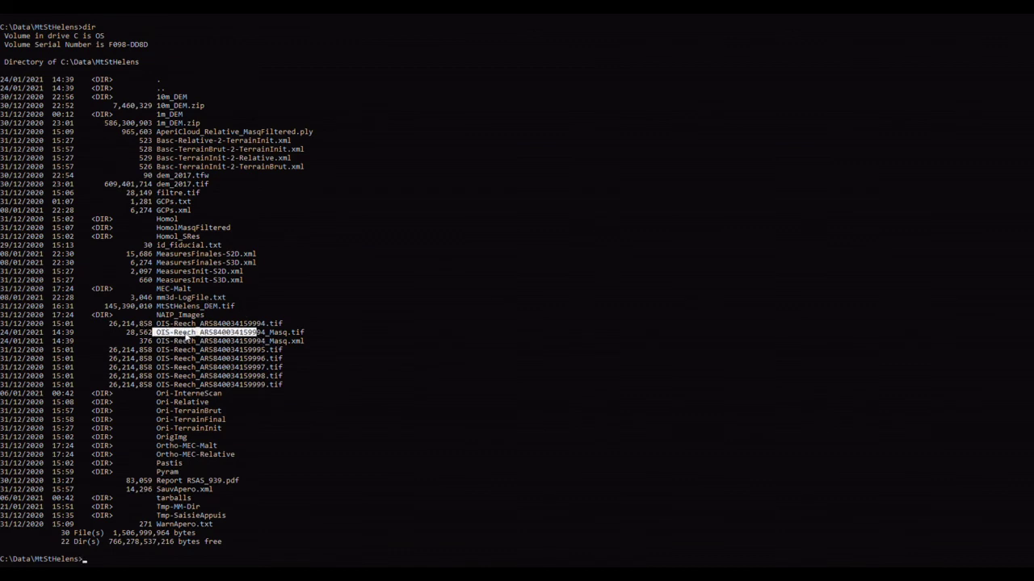
left_click(262, 332)
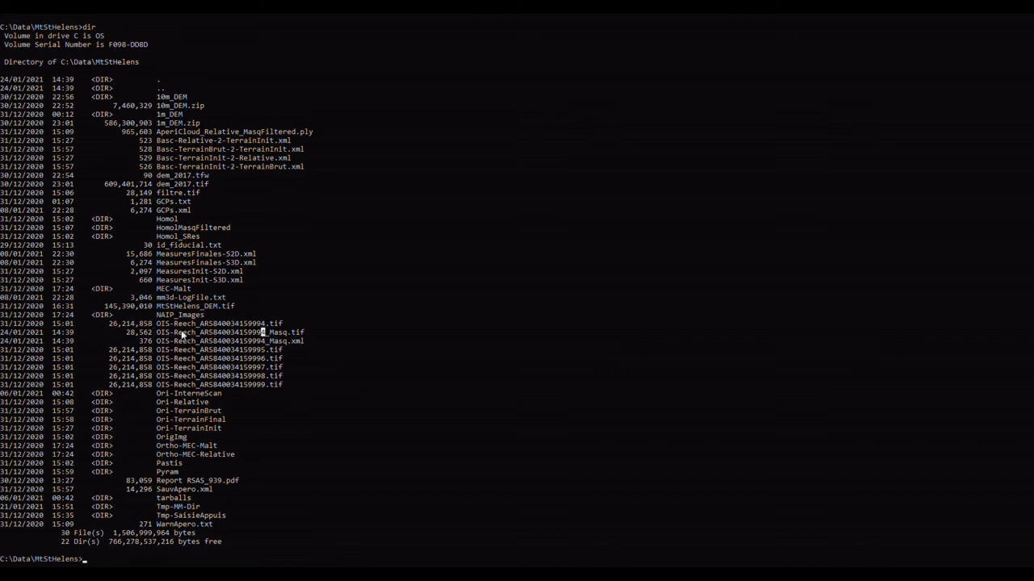